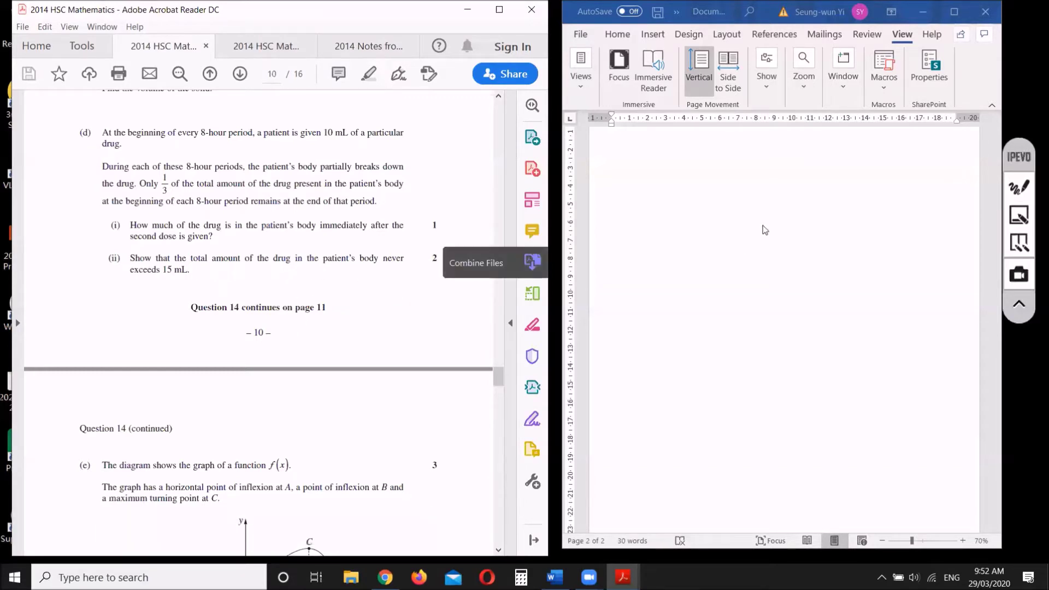
Step: With the pen, handwrite 10/3 + 10 = 13⅓ mL on the page and start an i) label beside it
{"action": "left_click", "coordinate": [1019, 189]}
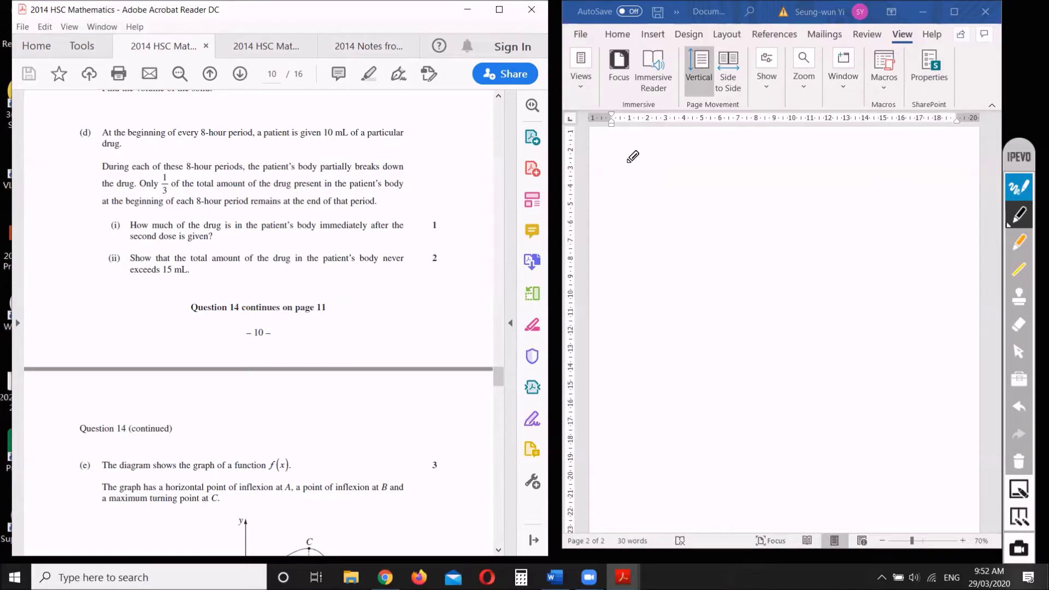
{"action": "left_click_drag", "start_coordinate": [648, 145], "coordinate": [660, 162]}
{"action": "mouse_move", "coordinate": [650, 166]}
{"action": "left_mouse_down"}
{"action": "mouse_move", "coordinate": [651, 175]}
{"action": "mouse_move", "coordinate": [690, 163]}
{"action": "left_mouse_up"}
{"action": "left_click_drag", "start_coordinate": [696, 159], "coordinate": [748, 156]}
{"action": "mouse_move", "coordinate": [740, 163]}
{"action": "left_mouse_down"}
{"action": "mouse_move", "coordinate": [801, 154]}
{"action": "mouse_move", "coordinate": [799, 175]}
{"action": "mouse_move", "coordinate": [837, 162]}
{"action": "left_mouse_up"}
{"action": "left_click", "coordinate": [794, 160]}
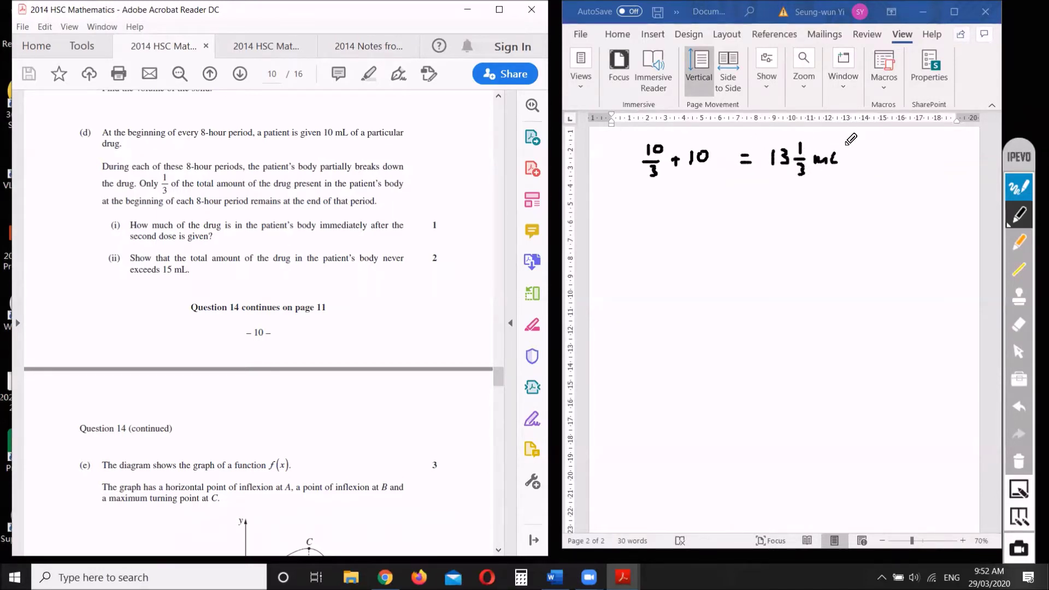
{"action": "left_click", "coordinate": [610, 152]}
{"action": "left_click_drag", "start_coordinate": [612, 157], "coordinate": [618, 168]}
Step: Ink a ii) label below the first answer and close both labels with parentheses
{"action": "left_click_drag", "start_coordinate": [613, 214], "coordinate": [630, 223]}
{"action": "left_click", "coordinate": [615, 208]}
{"action": "left_click", "coordinate": [621, 206]}
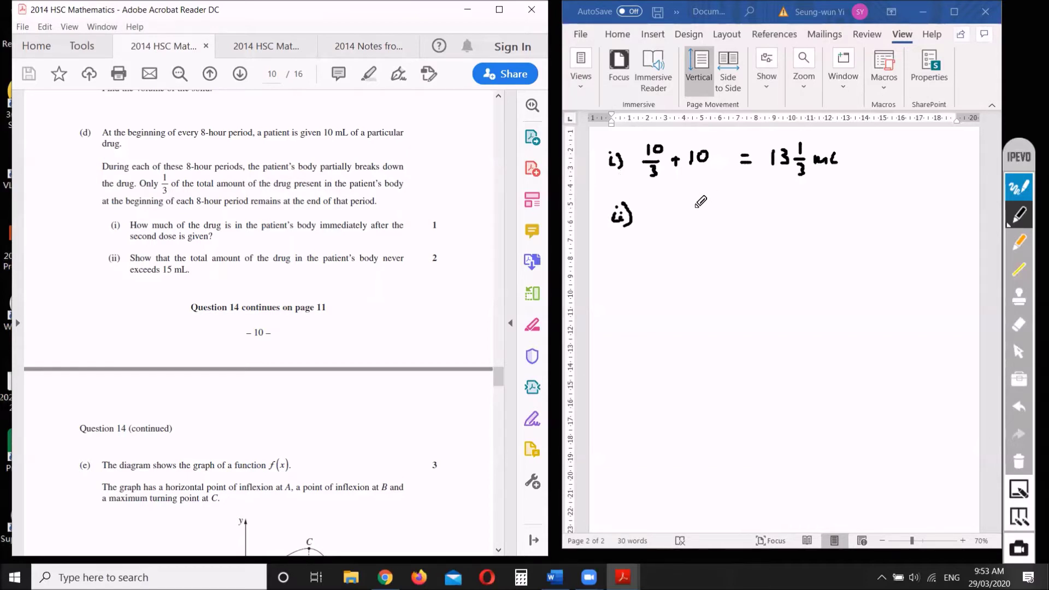
Step: Handwrite 'limiting sum = S∞ = a/(1−r)' for part ii
{"action": "left_click_drag", "start_coordinate": [650, 203], "coordinate": [649, 222]}
{"action": "mouse_move", "coordinate": [743, 206]}
{"action": "left_mouse_down"}
{"action": "mouse_move", "coordinate": [739, 221]}
{"action": "mouse_move", "coordinate": [807, 219]}
{"action": "left_mouse_up"}
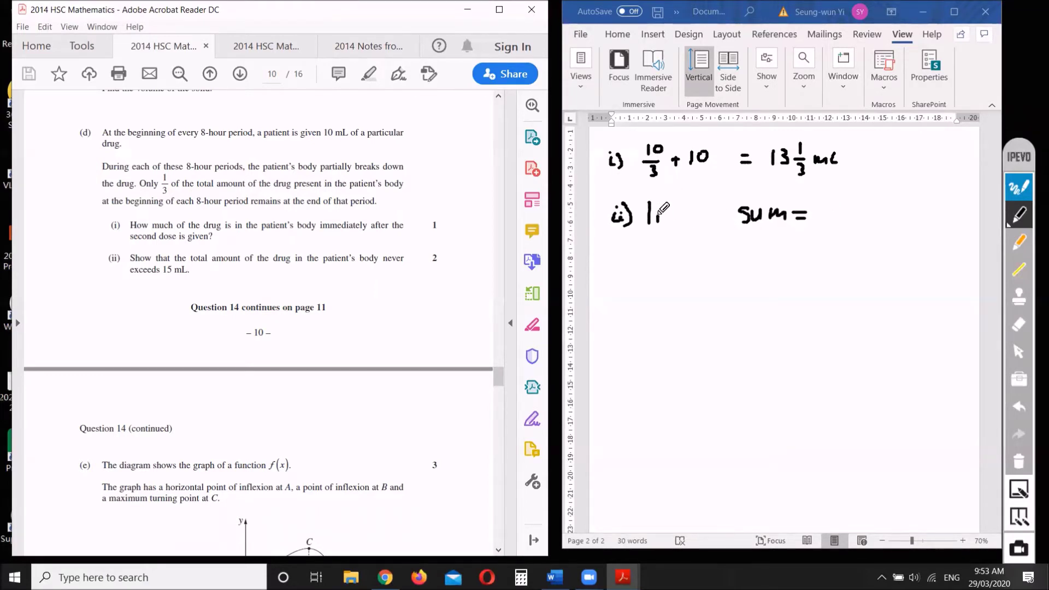
{"action": "mouse_move", "coordinate": [658, 210]}
{"action": "left_mouse_down"}
{"action": "mouse_move", "coordinate": [670, 224]}
{"action": "mouse_move", "coordinate": [706, 213]}
{"action": "mouse_move", "coordinate": [713, 237]}
{"action": "left_mouse_up"}
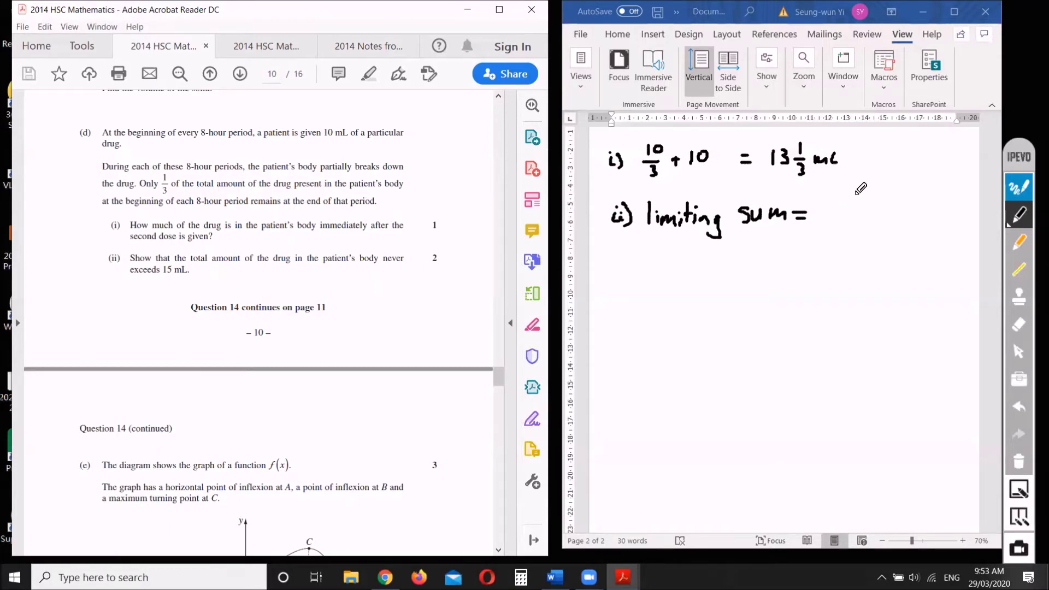
{"action": "mouse_move", "coordinate": [819, 211]}
{"action": "left_mouse_down"}
{"action": "mouse_move", "coordinate": [828, 211]}
{"action": "mouse_move", "coordinate": [820, 224]}
{"action": "mouse_move", "coordinate": [865, 210]}
{"action": "left_mouse_up"}
{"action": "left_click_drag", "start_coordinate": [856, 215], "coordinate": [865, 214]}
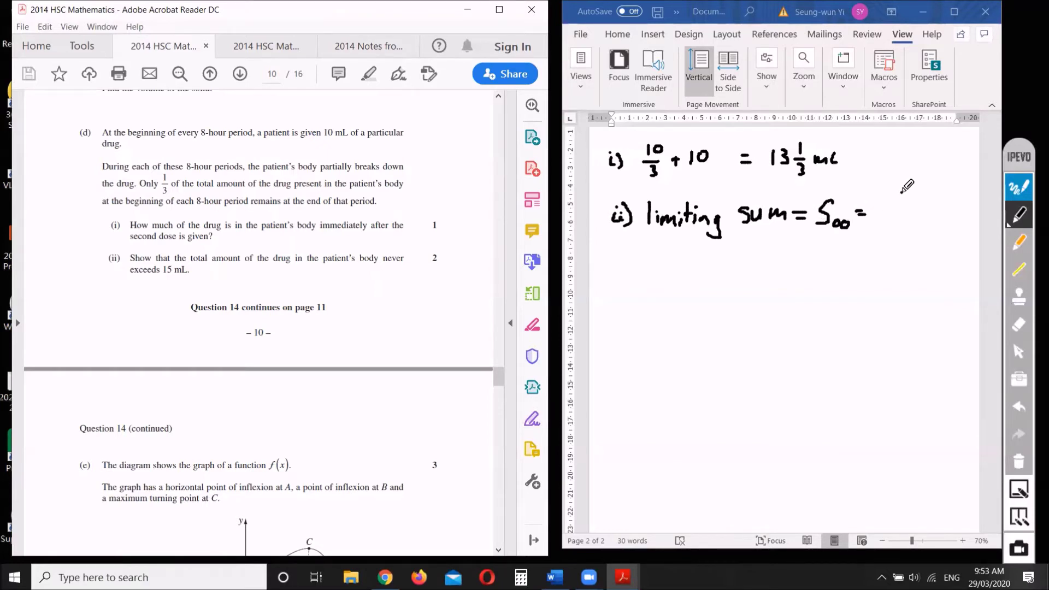
{"action": "mouse_move", "coordinate": [903, 192]}
{"action": "left_mouse_down"}
{"action": "mouse_move", "coordinate": [899, 204]}
{"action": "mouse_move", "coordinate": [922, 209]}
{"action": "left_mouse_up"}
{"action": "mouse_move", "coordinate": [892, 219]}
{"action": "left_mouse_down"}
{"action": "mouse_move", "coordinate": [891, 230]}
{"action": "mouse_move", "coordinate": [927, 219]}
{"action": "left_mouse_up"}
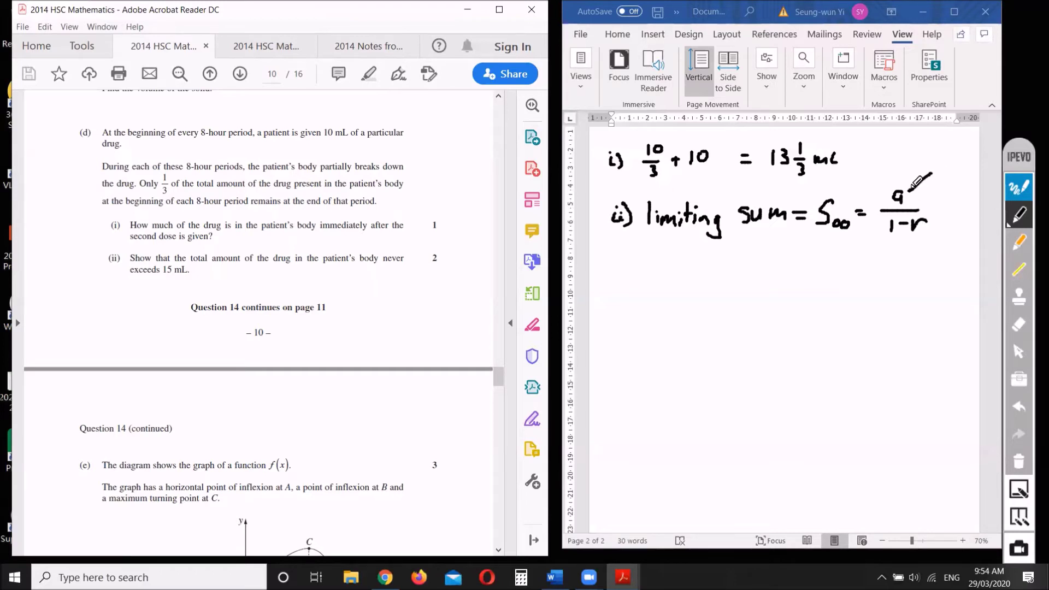
Step: Draw arrows annotating a as 10 and r as 1/3
{"action": "left_click_drag", "start_coordinate": [913, 186], "coordinate": [917, 195]}
{"action": "left_click_drag", "start_coordinate": [909, 193], "coordinate": [950, 171]}
{"action": "mouse_move", "coordinate": [931, 224]}
{"action": "left_mouse_down"}
{"action": "mouse_move", "coordinate": [945, 236]}
{"action": "mouse_move", "coordinate": [936, 234]}
{"action": "left_mouse_up"}
{"action": "mouse_move", "coordinate": [956, 222]}
{"action": "left_mouse_down"}
{"action": "mouse_move", "coordinate": [965, 234]}
{"action": "mouse_move", "coordinate": [953, 254]}
{"action": "left_mouse_up"}
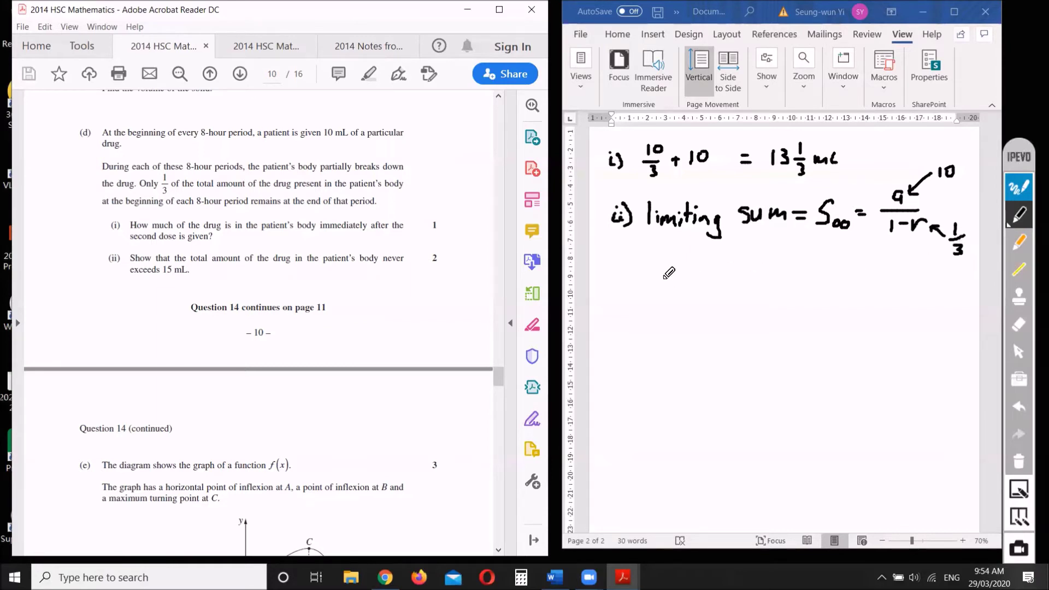
Step: Handwrite S∞ = 10/(1−⅓) = 10/⅔ = 10÷⅔ = 10×3/2
{"action": "mouse_move", "coordinate": [662, 281]}
{"action": "left_mouse_down"}
{"action": "mouse_move", "coordinate": [669, 277]}
{"action": "mouse_move", "coordinate": [614, 268]}
{"action": "mouse_move", "coordinate": [609, 285]}
{"action": "mouse_move", "coordinate": [701, 258]}
{"action": "mouse_move", "coordinate": [726, 277]}
{"action": "mouse_move", "coordinate": [687, 299]}
{"action": "mouse_move", "coordinate": [711, 290]}
{"action": "mouse_move", "coordinate": [715, 307]}
{"action": "left_mouse_up"}
{"action": "left_click_drag", "start_coordinate": [735, 276], "coordinate": [769, 269]}
{"action": "mouse_move", "coordinate": [788, 261]}
{"action": "left_mouse_down"}
{"action": "mouse_move", "coordinate": [801, 275]}
{"action": "mouse_move", "coordinate": [777, 299]}
{"action": "mouse_move", "coordinate": [793, 300]}
{"action": "mouse_move", "coordinate": [817, 275]}
{"action": "left_mouse_up"}
{"action": "mouse_move", "coordinate": [809, 280]}
{"action": "left_mouse_down"}
{"action": "mouse_move", "coordinate": [847, 273]}
{"action": "mouse_move", "coordinate": [882, 282]}
{"action": "left_mouse_up"}
{"action": "mouse_move", "coordinate": [873, 284]}
{"action": "left_mouse_down"}
{"action": "mouse_move", "coordinate": [877, 293]}
{"action": "mouse_move", "coordinate": [900, 275]}
{"action": "left_mouse_up"}
{"action": "mouse_move", "coordinate": [891, 281]}
{"action": "left_mouse_down"}
{"action": "mouse_move", "coordinate": [930, 275]}
{"action": "mouse_move", "coordinate": [922, 280]}
{"action": "left_mouse_up"}
{"action": "left_click_drag", "start_coordinate": [932, 277], "coordinate": [940, 284]}
{"action": "left_click_drag", "start_coordinate": [940, 276], "coordinate": [933, 284]}
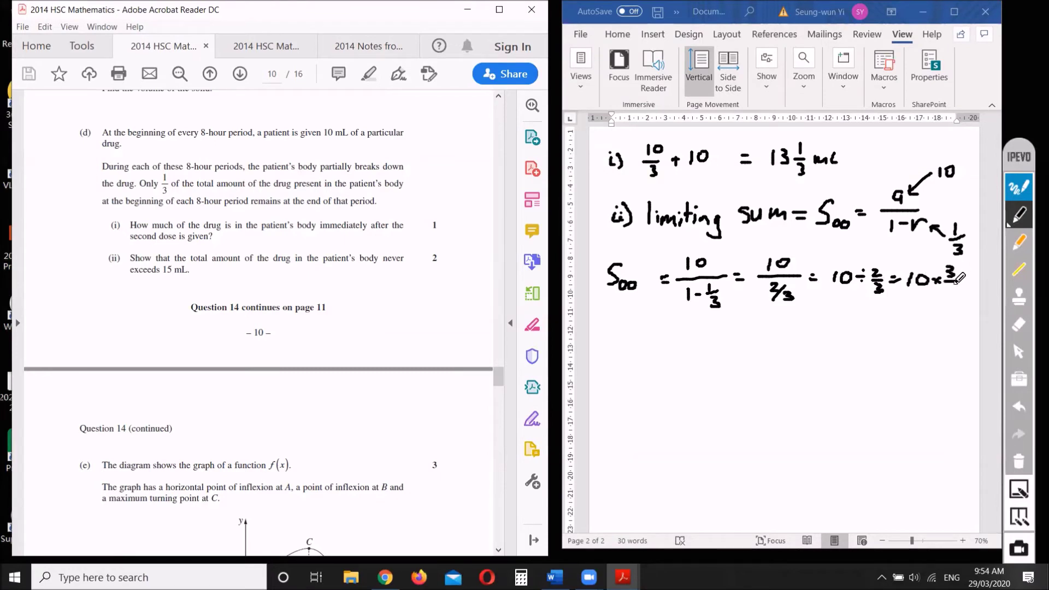
{"action": "left_click_drag", "start_coordinate": [947, 289], "coordinate": [957, 297]}
Step: On the next line, finish the working with = 30/2 = 15 mL
{"action": "mouse_move", "coordinate": [658, 344]}
{"action": "left_mouse_down"}
{"action": "mouse_move", "coordinate": [701, 329]}
{"action": "mouse_move", "coordinate": [704, 360]}
{"action": "mouse_move", "coordinate": [726, 340]}
{"action": "left_mouse_up"}
{"action": "left_click", "coordinate": [688, 351]}
{"action": "left_click_drag", "start_coordinate": [718, 345], "coordinate": [726, 345]}
{"action": "mouse_move", "coordinate": [741, 332]}
{"action": "left_mouse_down"}
{"action": "mouse_move", "coordinate": [739, 347]}
{"action": "mouse_move", "coordinate": [800, 346]}
{"action": "left_mouse_up"}
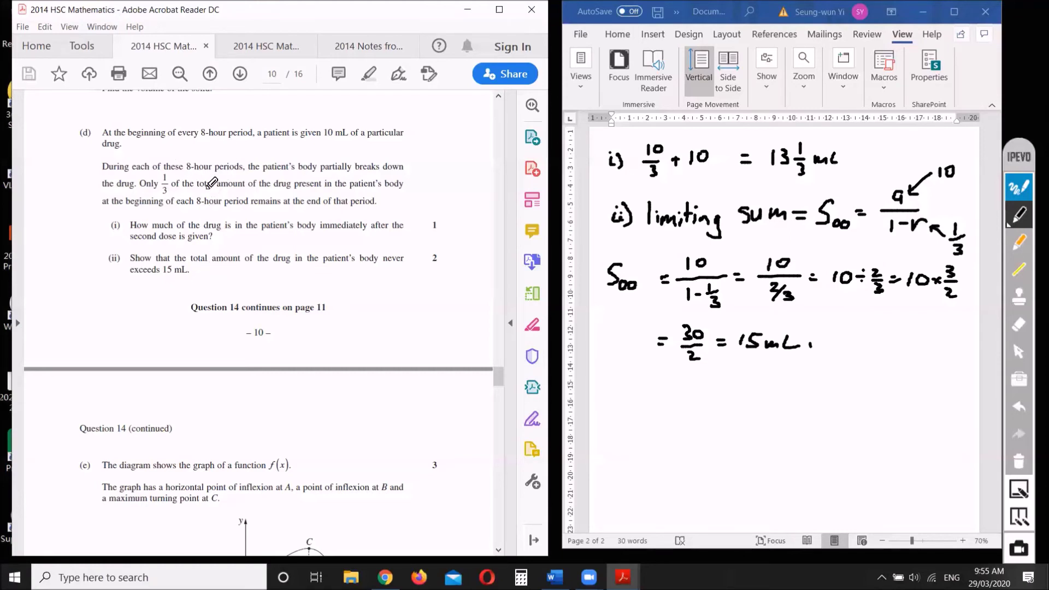
Step: Circle 1/3 and 10 mL in the question, with an arrow labelling 10 mL as a
{"action": "mouse_move", "coordinate": [155, 187]}
{"action": "left_mouse_down"}
{"action": "mouse_move", "coordinate": [165, 200]}
{"action": "mouse_move", "coordinate": [175, 187]}
{"action": "mouse_move", "coordinate": [165, 165]}
{"action": "mouse_move", "coordinate": [157, 188]}
{"action": "left_mouse_up"}
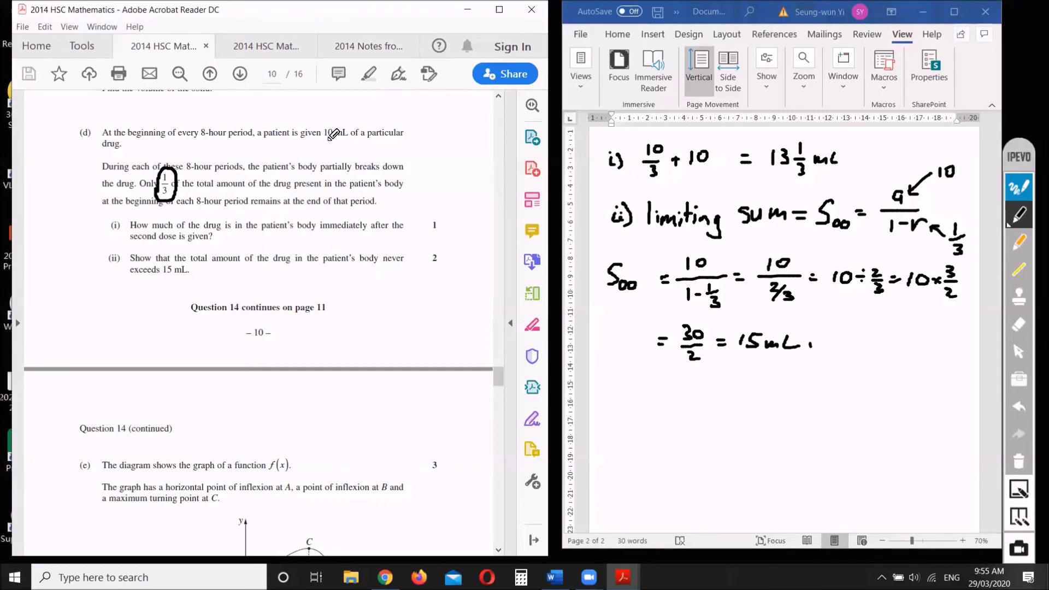
{"action": "mouse_move", "coordinate": [335, 118]}
{"action": "left_mouse_down"}
{"action": "mouse_move", "coordinate": [323, 131]}
{"action": "mouse_move", "coordinate": [358, 129]}
{"action": "mouse_move", "coordinate": [334, 119]}
{"action": "left_mouse_up"}
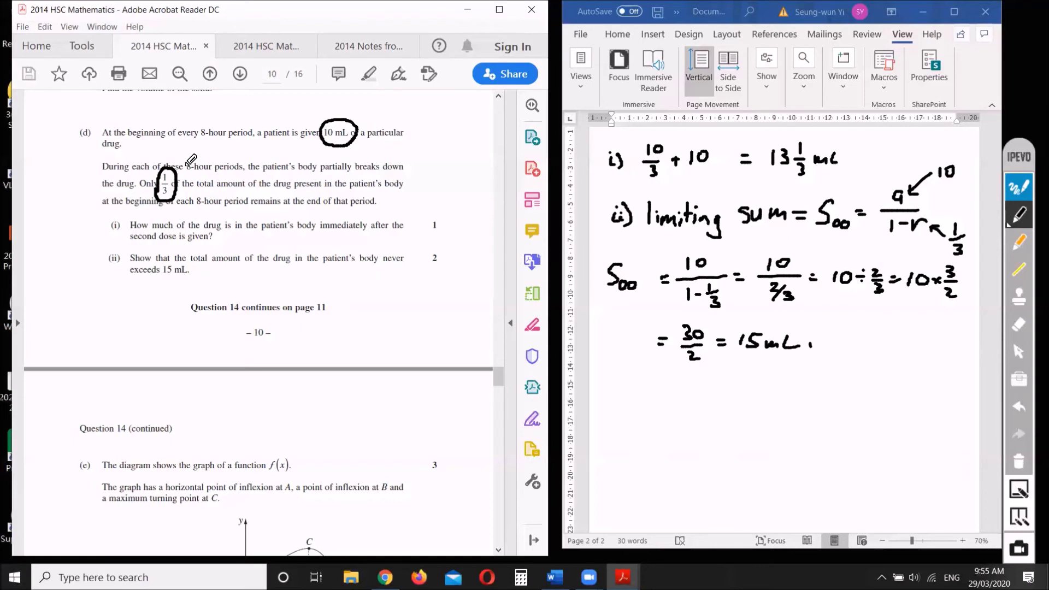
{"action": "mouse_move", "coordinate": [176, 169]}
{"action": "left_mouse_down"}
{"action": "mouse_move", "coordinate": [199, 152]}
{"action": "mouse_move", "coordinate": [292, 153]}
{"action": "left_mouse_up"}
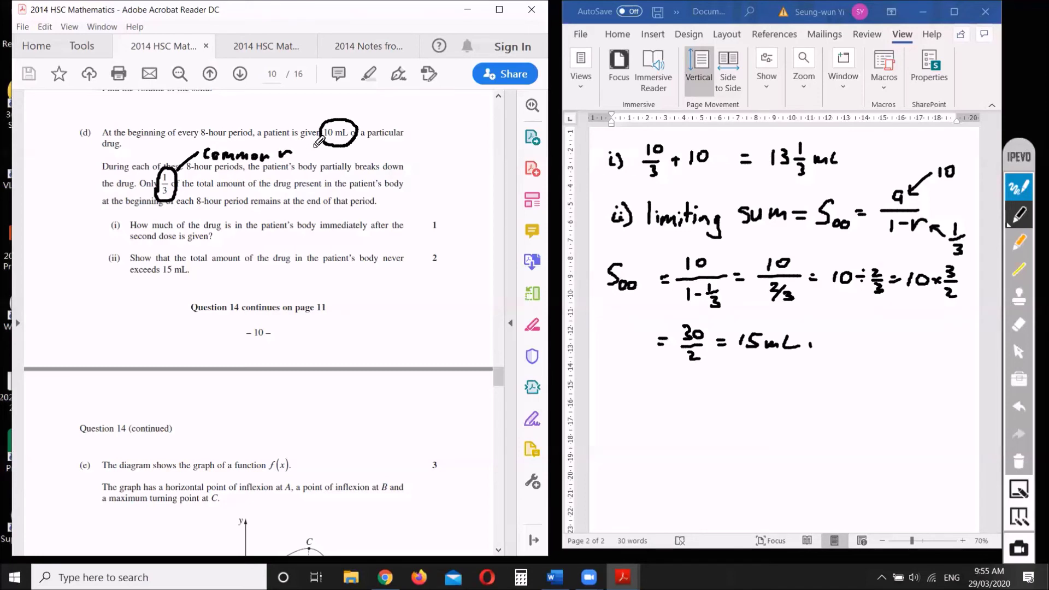
{"action": "left_click_drag", "start_coordinate": [356, 118], "coordinate": [353, 121]}
{"action": "left_click_drag", "start_coordinate": [353, 121], "coordinate": [377, 121]}
Step: Underline 'never exceeds' and 'total amount' in the question
{"action": "left_click_drag", "start_coordinate": [381, 267], "coordinate": [405, 267]}
{"action": "left_click_drag", "start_coordinate": [131, 278], "coordinate": [159, 278]}
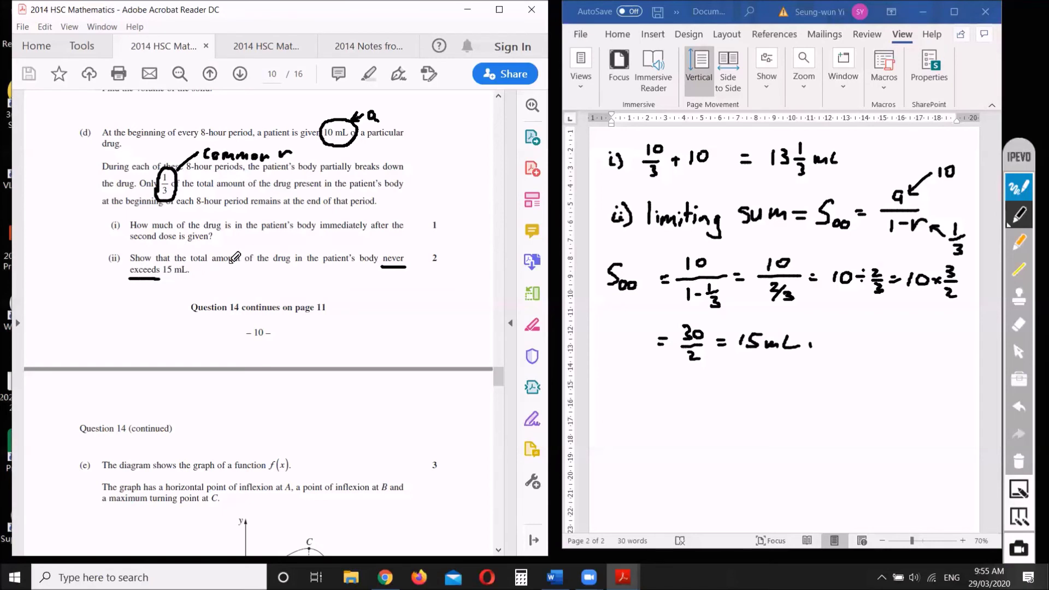
{"action": "left_click_drag", "start_coordinate": [188, 266], "coordinate": [243, 268]}
Step: Ink the general term arⁿ⁻¹ and Sn = a(rⁿ−1)/(r−1) below part (ii)
{"action": "left_click_drag", "start_coordinate": [269, 285], "coordinate": [310, 279]}
{"action": "mouse_move", "coordinate": [313, 274]}
{"action": "left_mouse_down"}
{"action": "mouse_move", "coordinate": [353, 310]}
{"action": "mouse_move", "coordinate": [349, 319]}
{"action": "left_mouse_up"}
{"action": "left_click_drag", "start_coordinate": [359, 313], "coordinate": [370, 322]}
{"action": "mouse_move", "coordinate": [378, 306]}
{"action": "left_mouse_down"}
{"action": "mouse_move", "coordinate": [455, 284]}
{"action": "mouse_move", "coordinate": [490, 299]}
{"action": "left_mouse_up"}
{"action": "left_click_drag", "start_coordinate": [402, 303], "coordinate": [494, 302]}
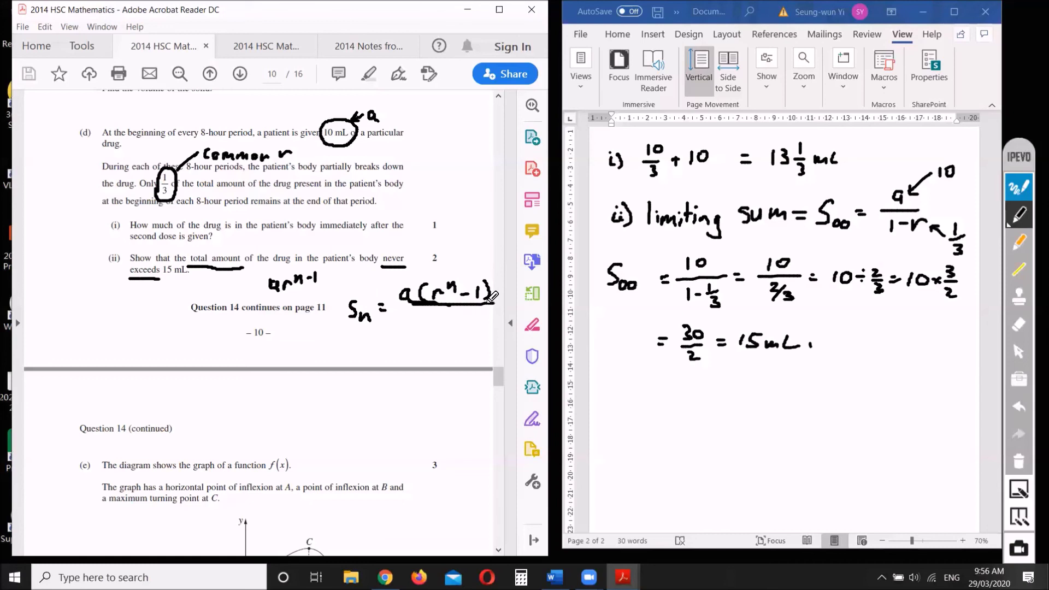
{"action": "left_click_drag", "start_coordinate": [421, 317], "coordinate": [455, 327]}
Step: Circle the exponent n and mark it with an arrow going to ∞
{"action": "mouse_move", "coordinate": [460, 268]}
{"action": "left_mouse_down"}
{"action": "mouse_move", "coordinate": [443, 283]}
{"action": "mouse_move", "coordinate": [462, 273]}
{"action": "left_mouse_up"}
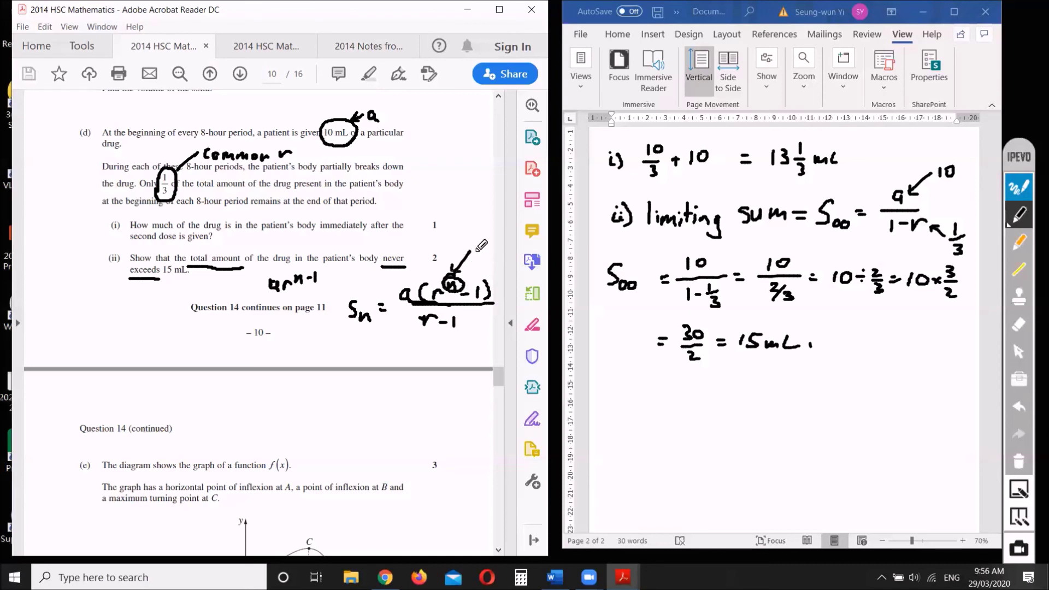
{"action": "left_click", "coordinate": [466, 240]}
{"action": "left_click_drag", "start_coordinate": [468, 240], "coordinate": [479, 240]}
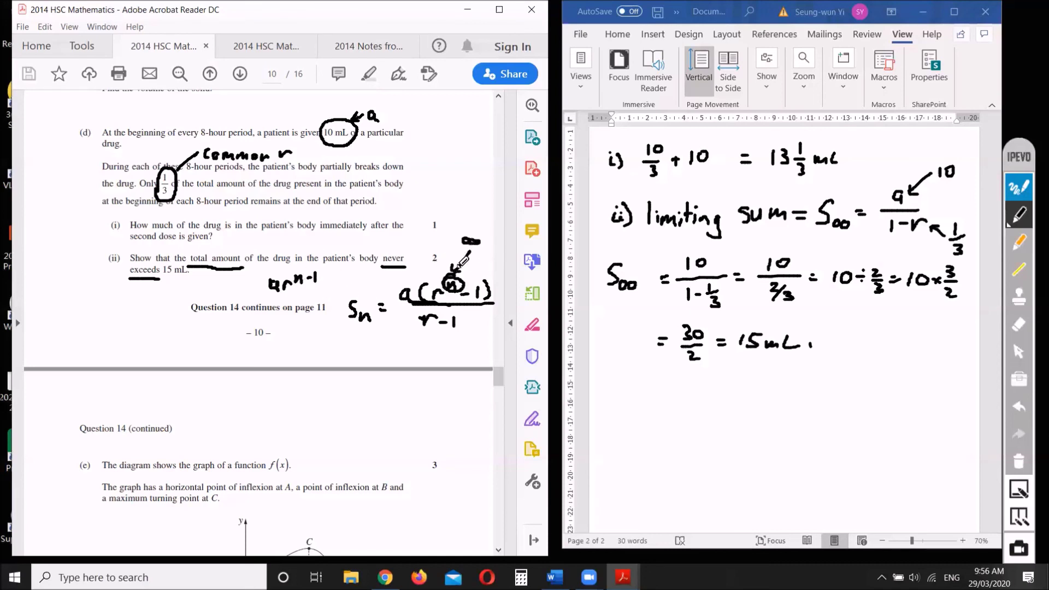